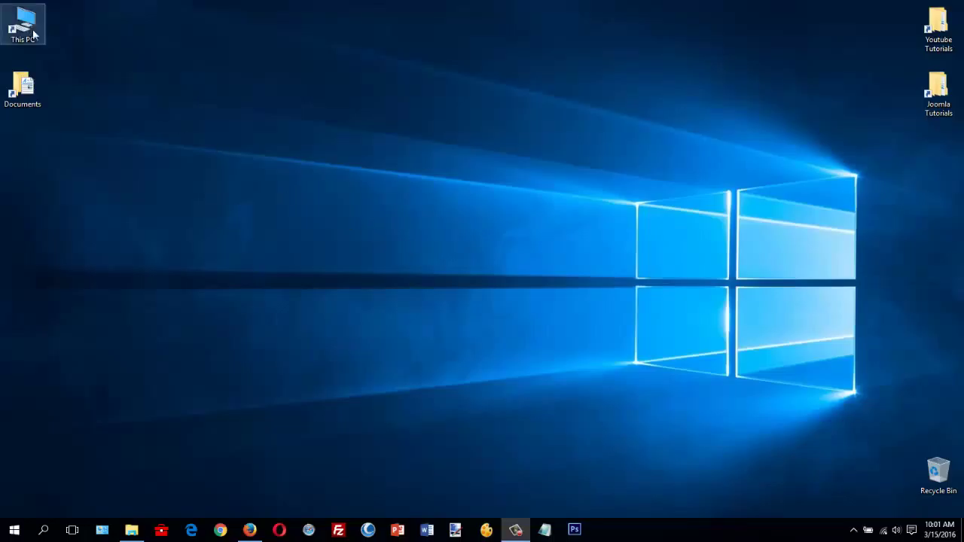
- Move the This PC shortcut to the desktop centre, then open This PC's System page from File Explorer
{"action": "left_click_drag", "start_coordinate": [33, 35], "coordinate": [536, 225]}
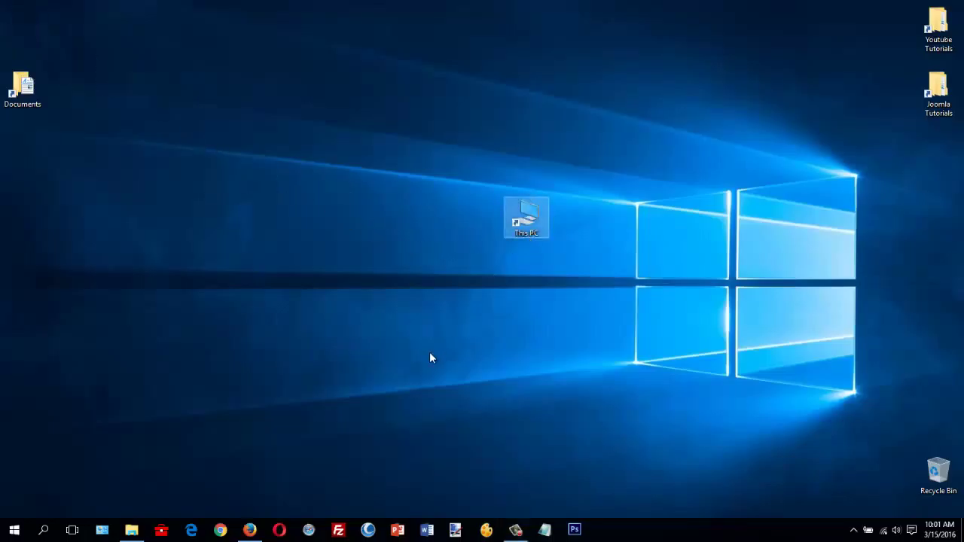
{"action": "left_click", "coordinate": [8, 533]}
{"action": "left_click", "coordinate": [81, 442]}
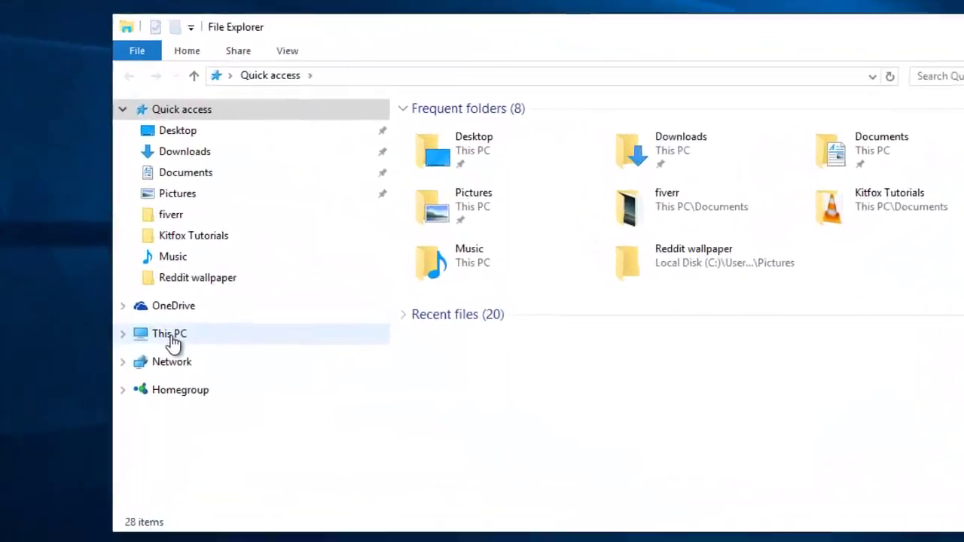
{"action": "right_click", "coordinate": [277, 352]}
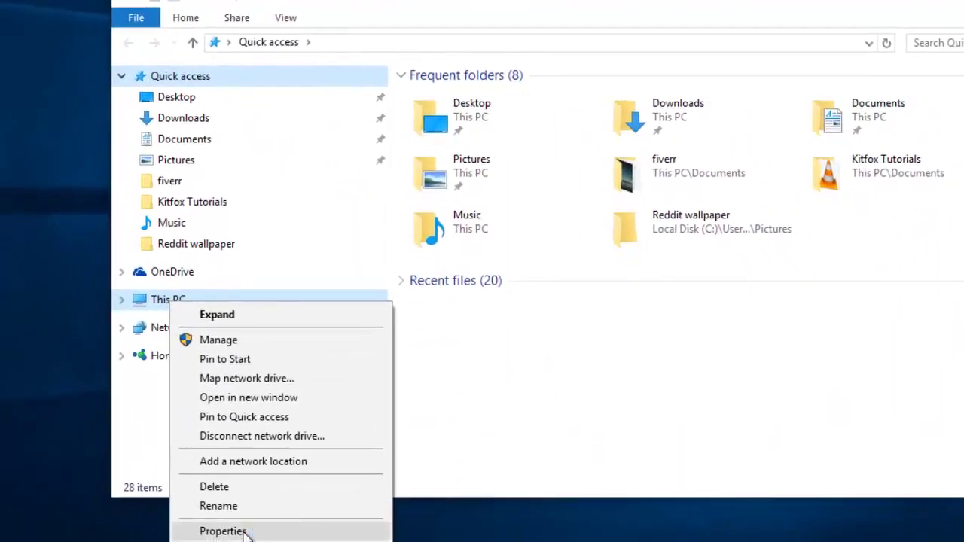
{"action": "left_click", "coordinate": [223, 531]}
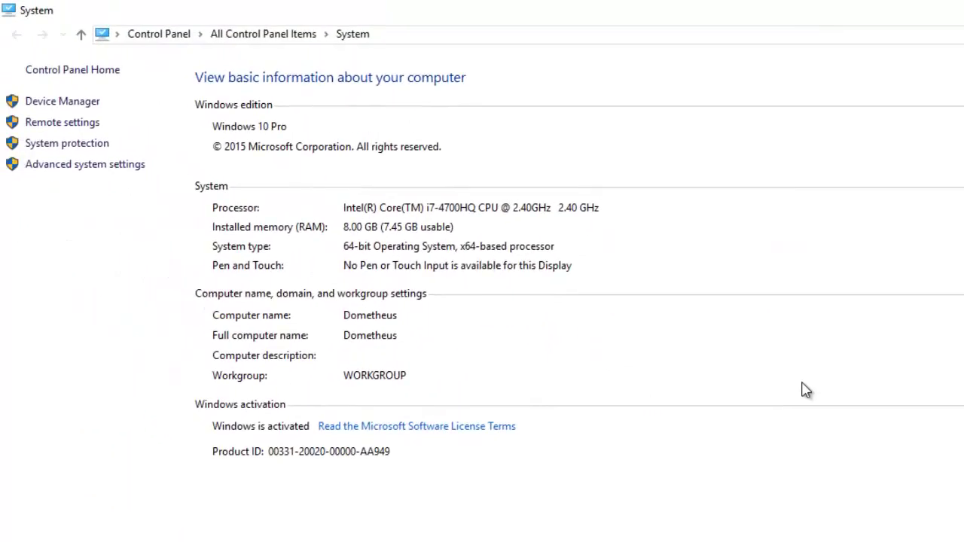
- Open Advanced system settings, check the Computer Name tab, then open Performance Settings
{"action": "left_click", "coordinate": [95, 166]}
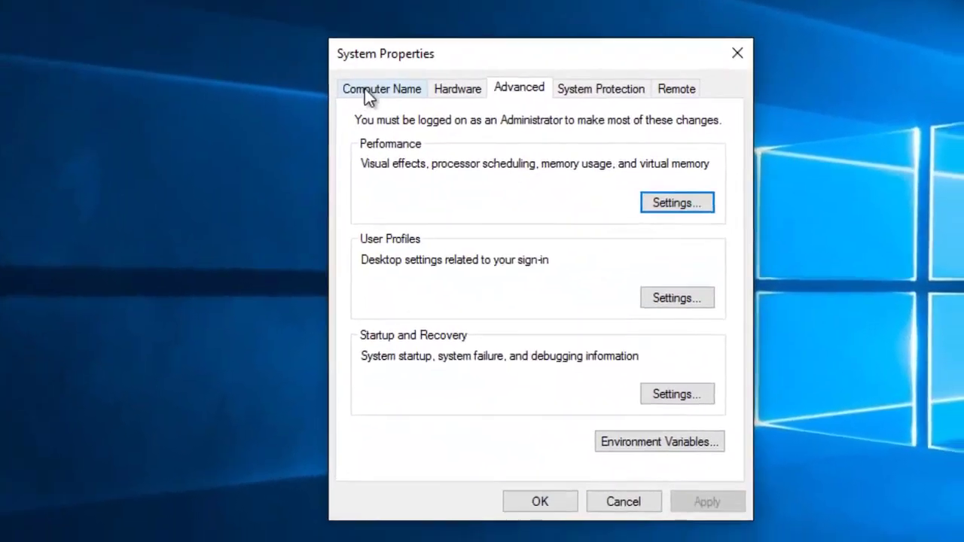
{"action": "left_click", "coordinate": [497, 169]}
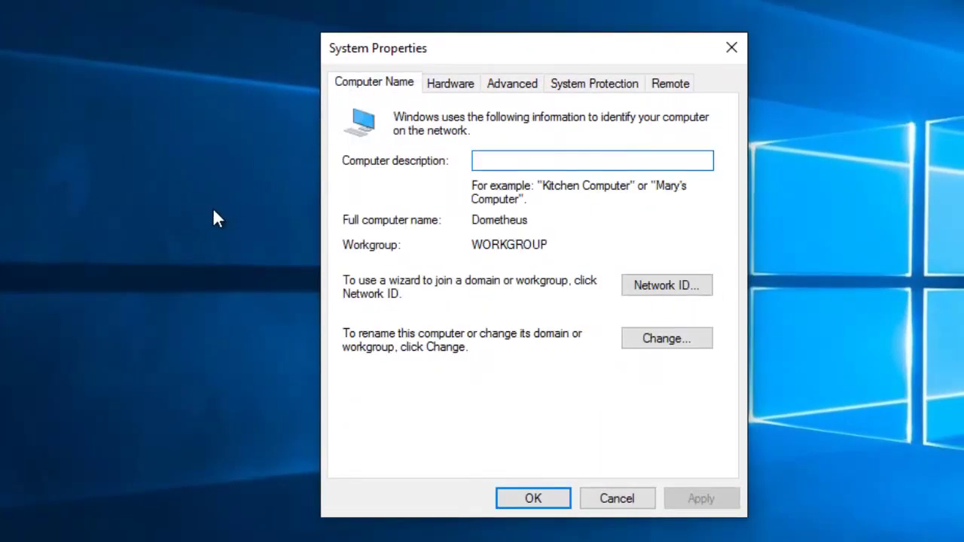
{"action": "left_click", "coordinate": [514, 87]}
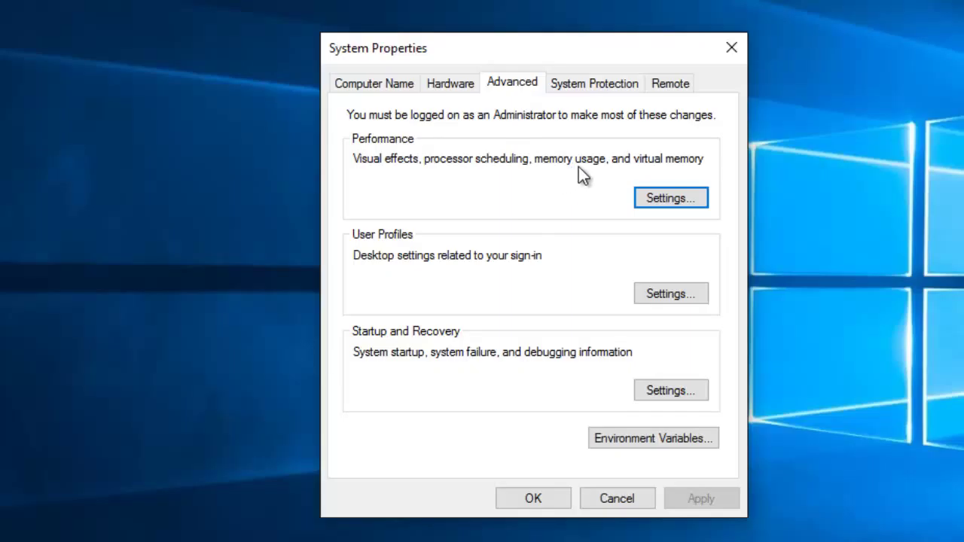
{"action": "left_click", "coordinate": [670, 199]}
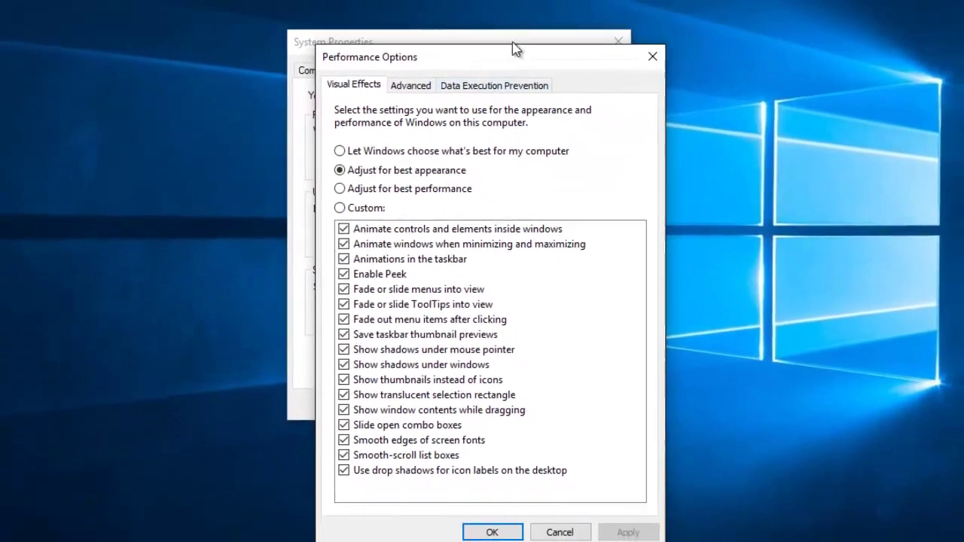
- Apply Adjust for best performance to the visual effects and view the 4096 MB paging total
{"action": "left_click_drag", "start_coordinate": [501, 54], "coordinate": [475, 10]}
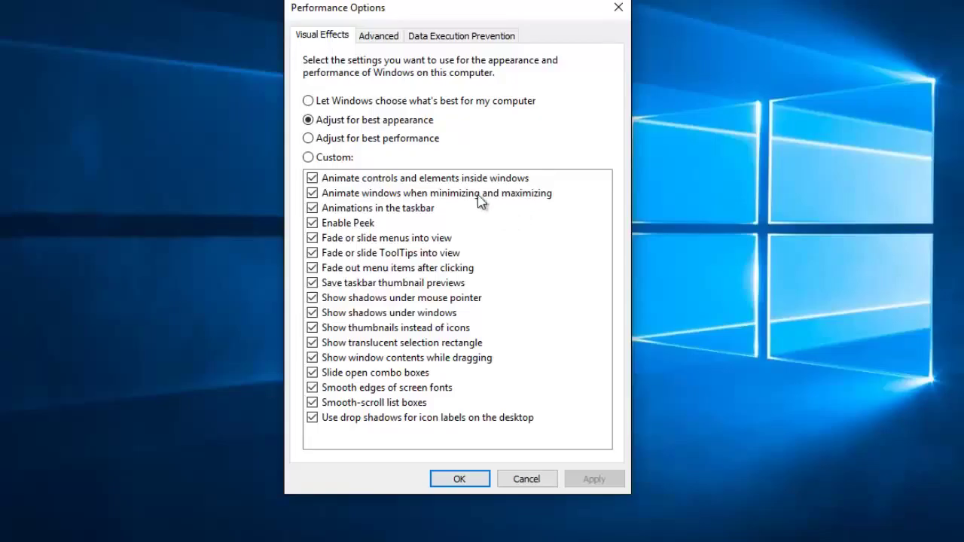
{"action": "left_click", "coordinate": [405, 140]}
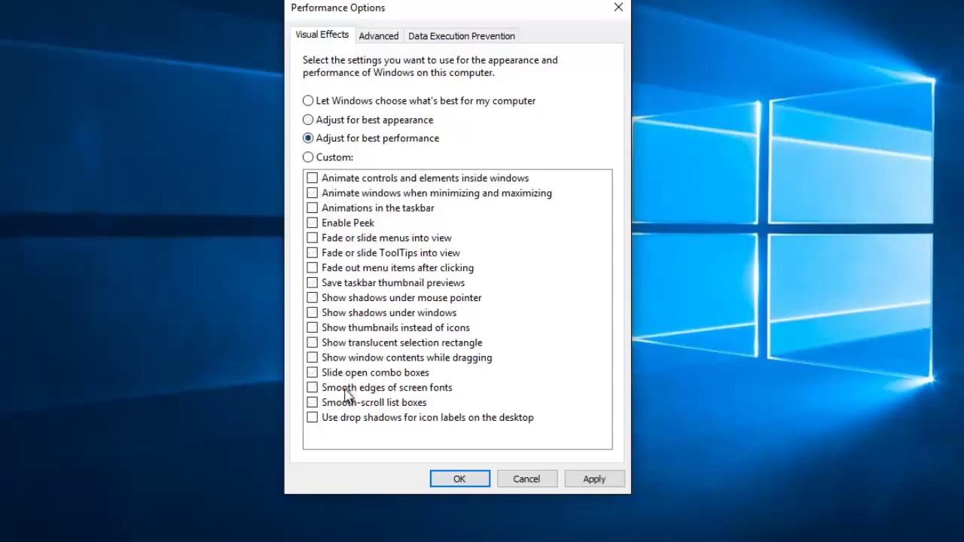
{"action": "left_click", "coordinate": [592, 479]}
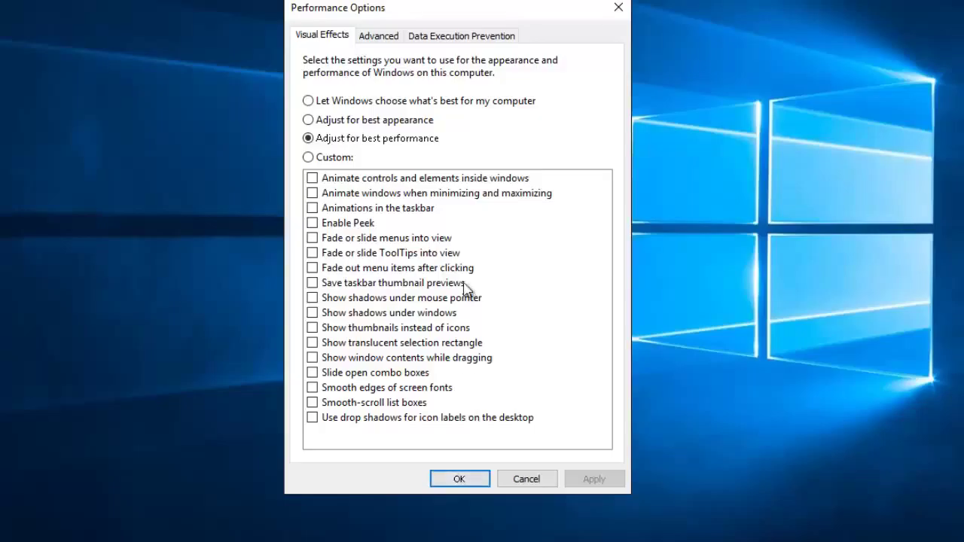
{"action": "left_click", "coordinate": [383, 38]}
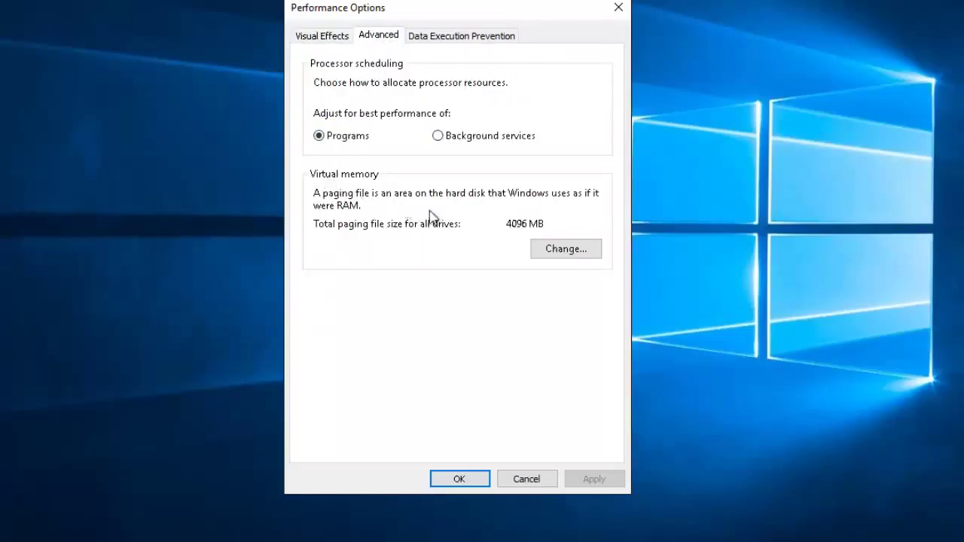
{"action": "left_click", "coordinate": [563, 250]}
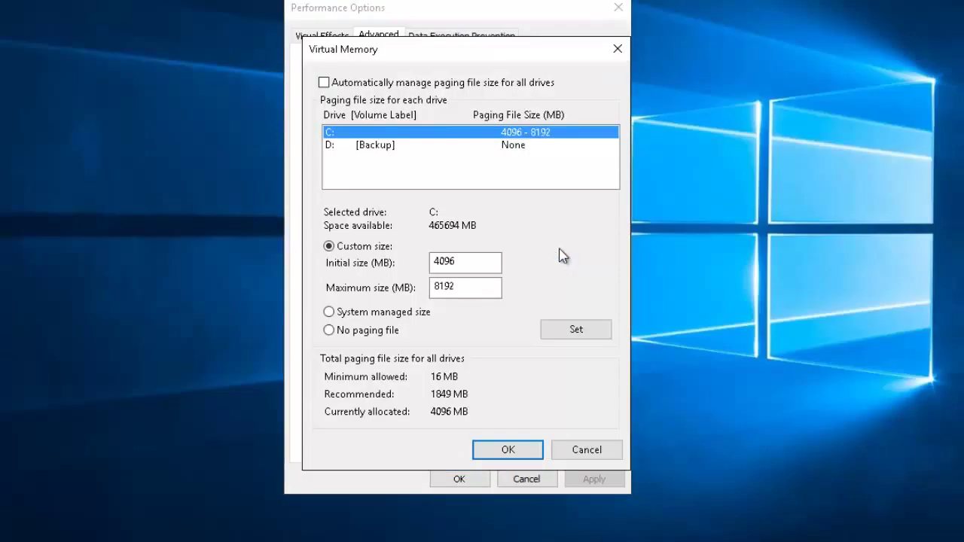
{"action": "left_click", "coordinate": [326, 82]}
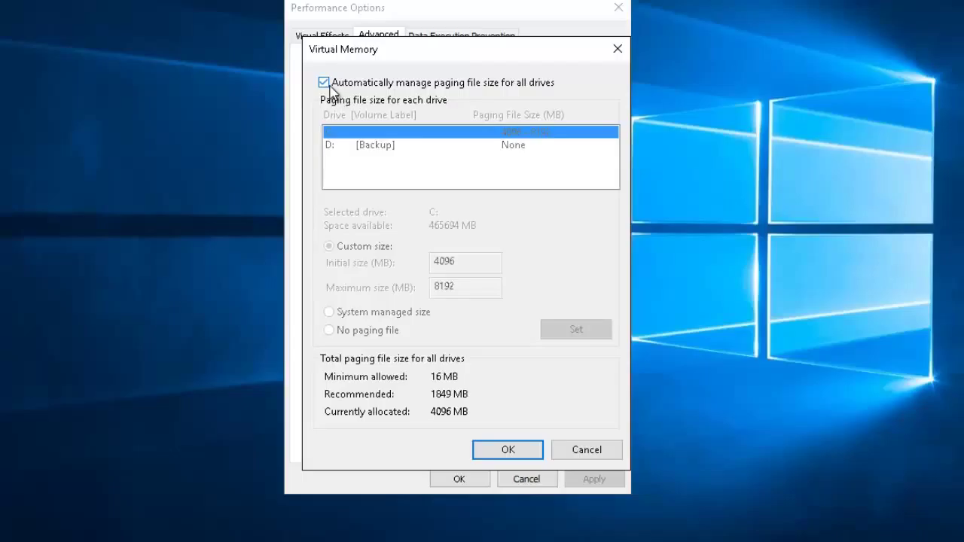
{"action": "left_click", "coordinate": [329, 85]}
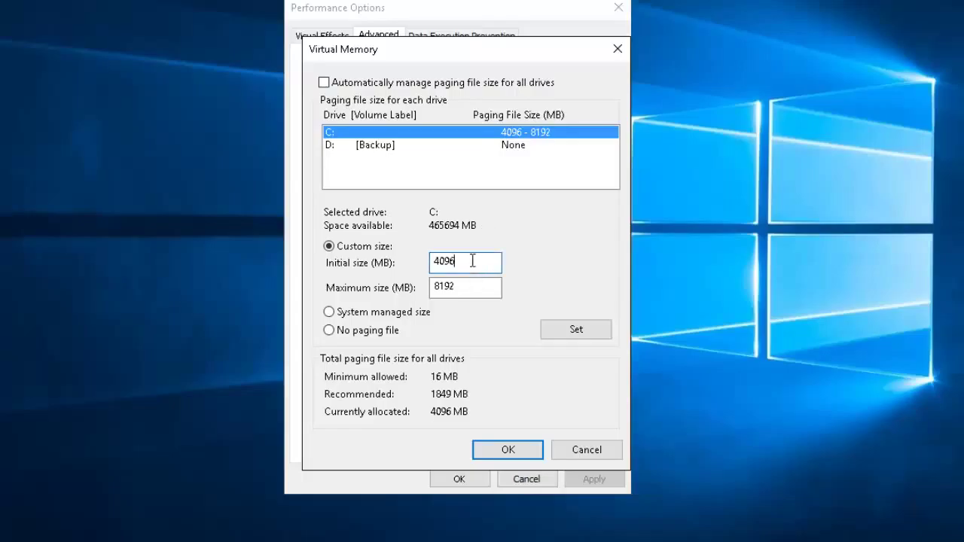
{"action": "left_click_drag", "start_coordinate": [473, 262], "coordinate": [375, 275]}
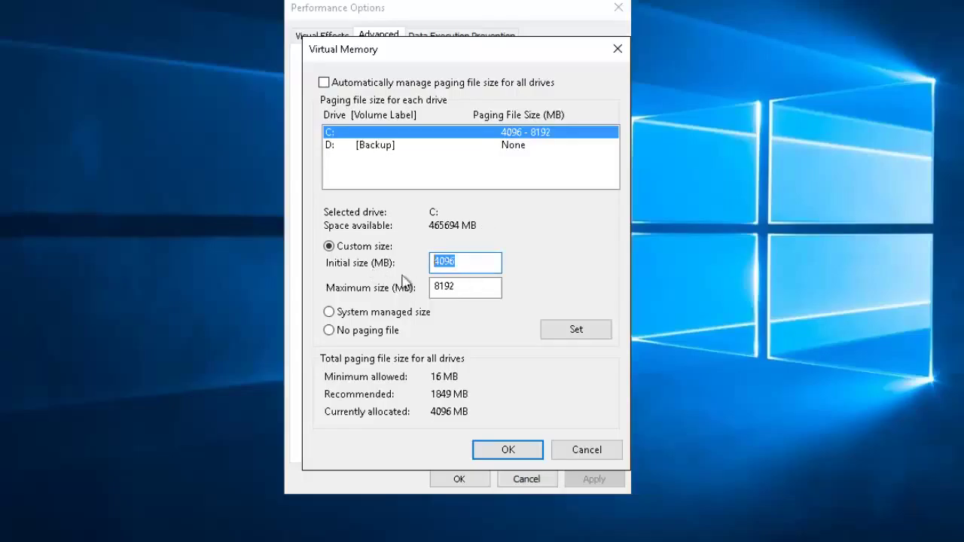
{"action": "left_click_drag", "start_coordinate": [471, 284], "coordinate": [389, 294]}
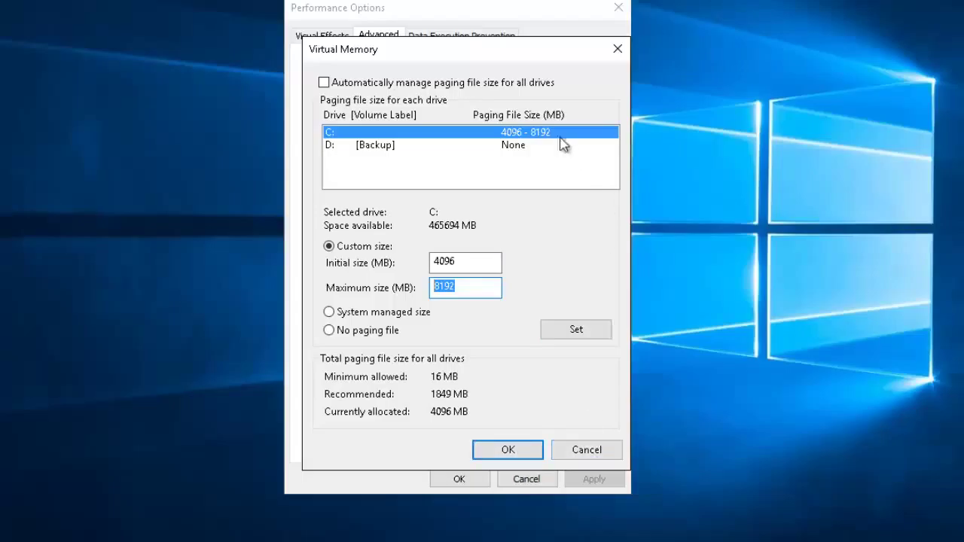
{"action": "left_click", "coordinate": [581, 450]}
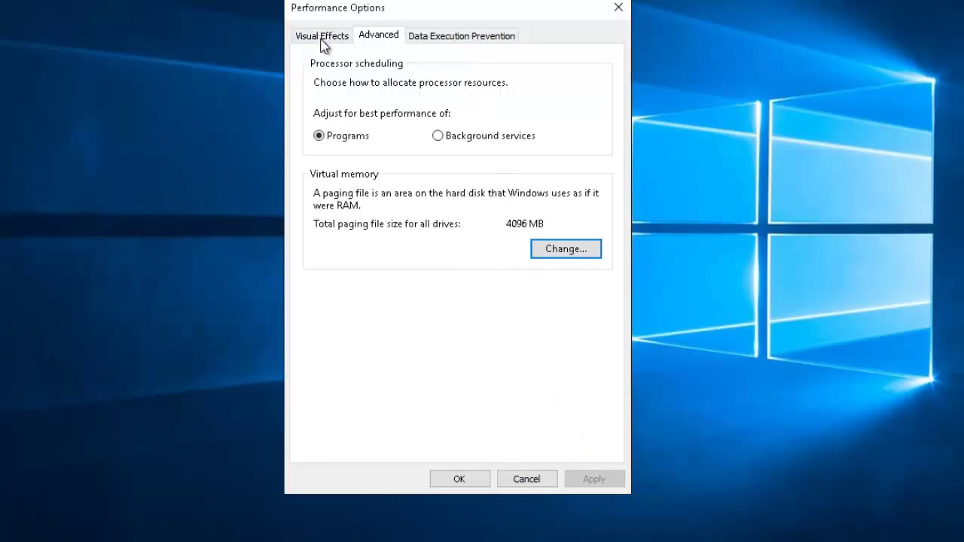
- Cancel out of Performance Options and System Properties
{"action": "left_click", "coordinate": [323, 42]}
{"action": "left_click", "coordinate": [529, 481]}
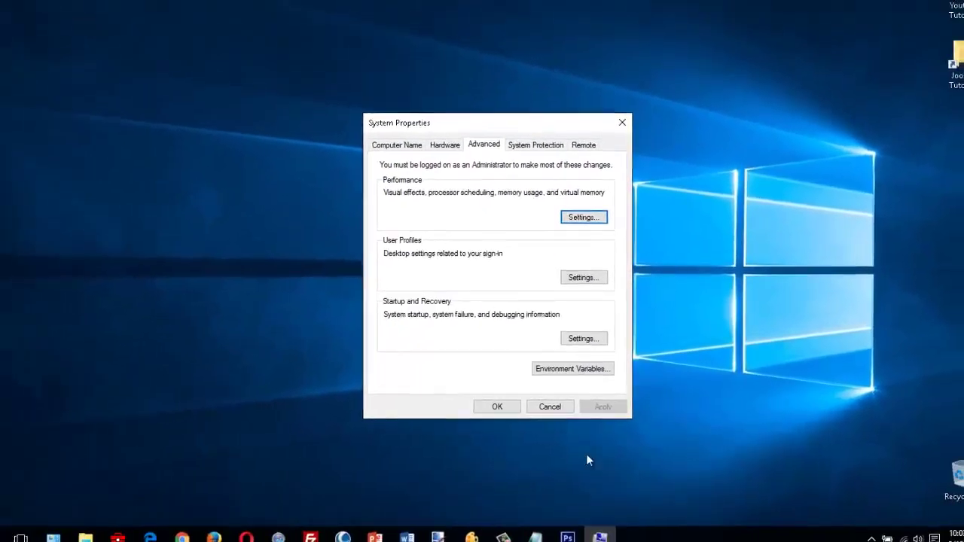
{"action": "left_click", "coordinate": [552, 407]}
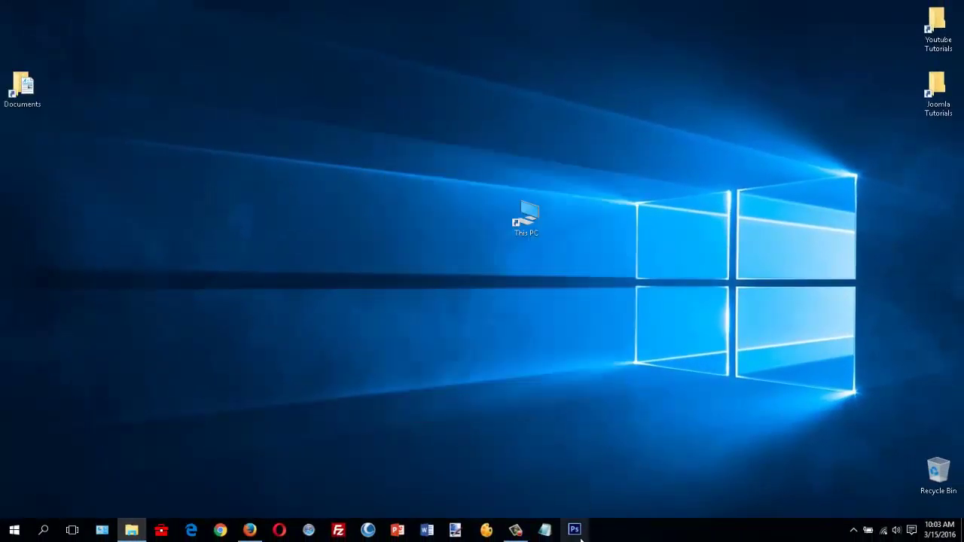
- Reopen System Properties' Advanced tab via This PC's Properties in File Explorer
{"action": "left_click", "coordinate": [131, 530]}
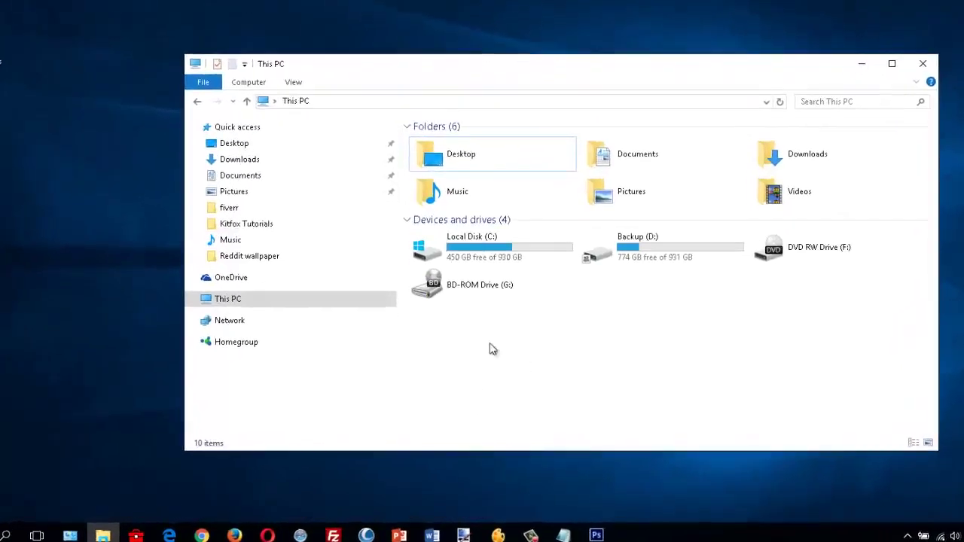
{"action": "right_click", "coordinate": [238, 300]}
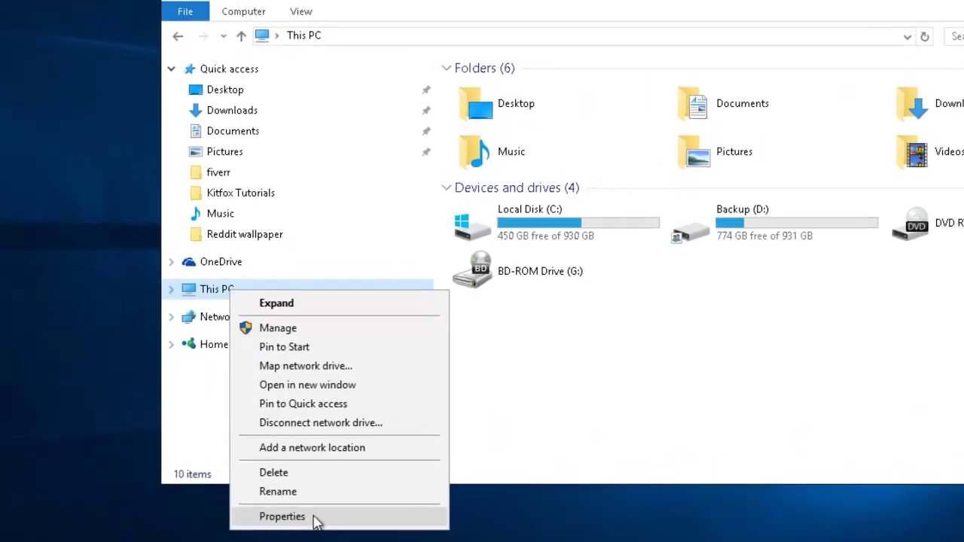
{"action": "left_click", "coordinate": [284, 476]}
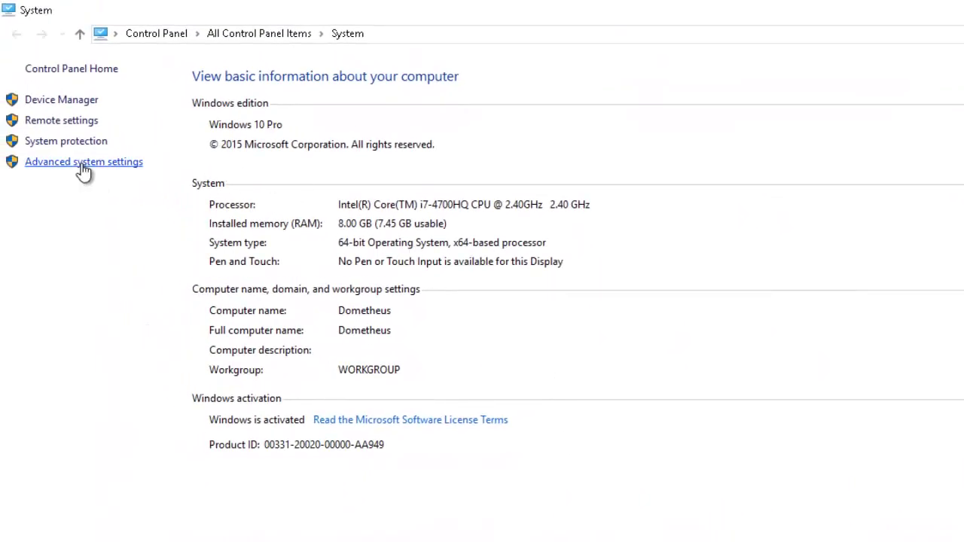
{"action": "left_click", "coordinate": [83, 164]}
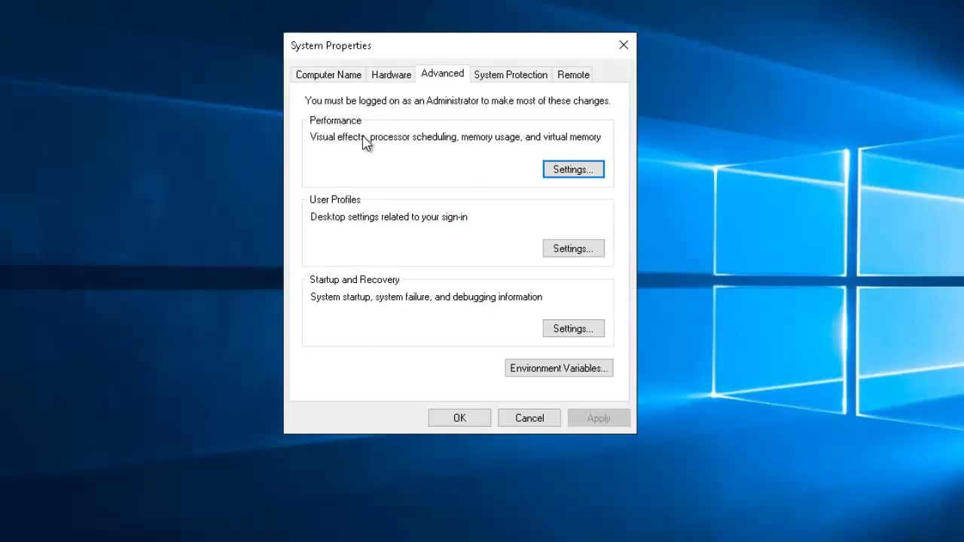
- Reopen Performance Options and view its Advanced tab with Programs scheduling and 4096 MB paging
{"action": "left_click", "coordinate": [568, 167]}
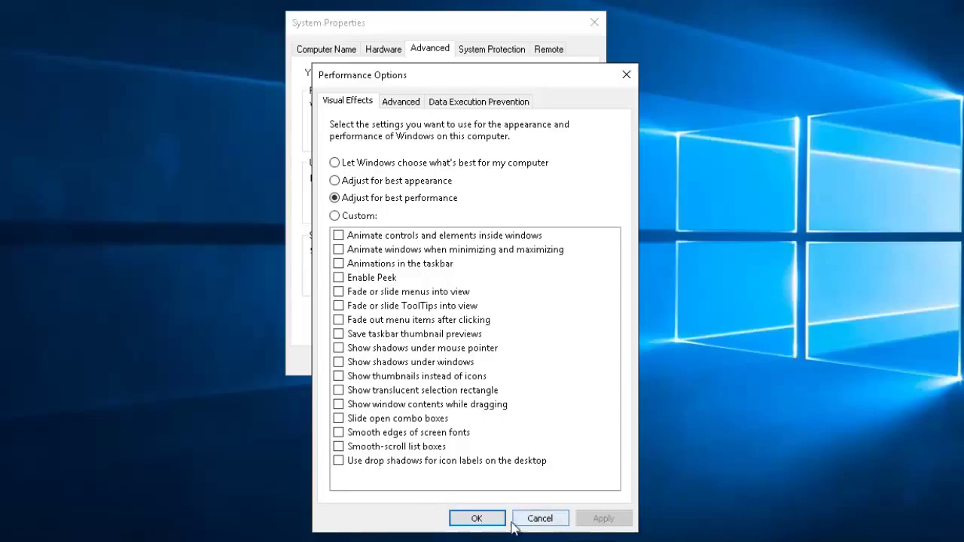
{"action": "left_click", "coordinate": [406, 103]}
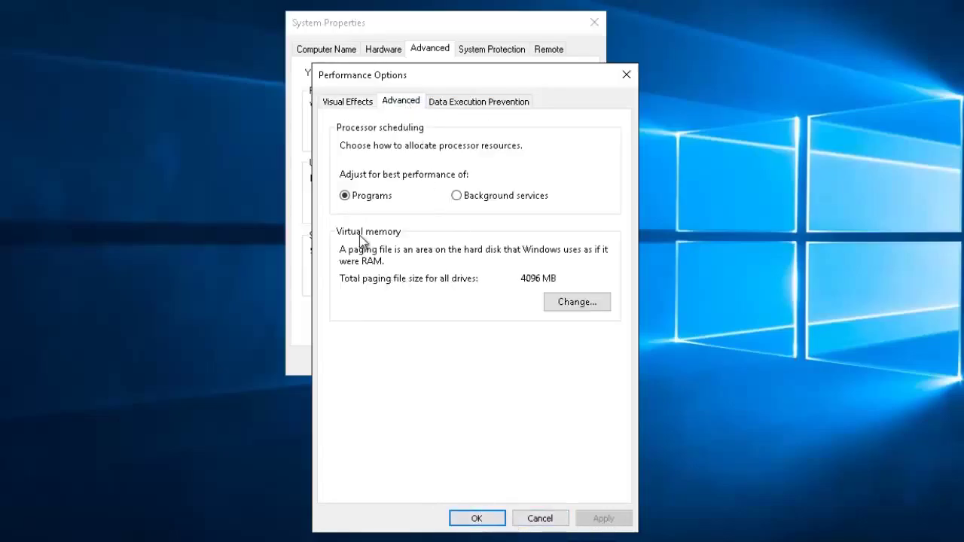
- In Virtual Memory, keep automatic management off and confirm C: custom size 4096–8192 MB
{"action": "left_click", "coordinate": [565, 309]}
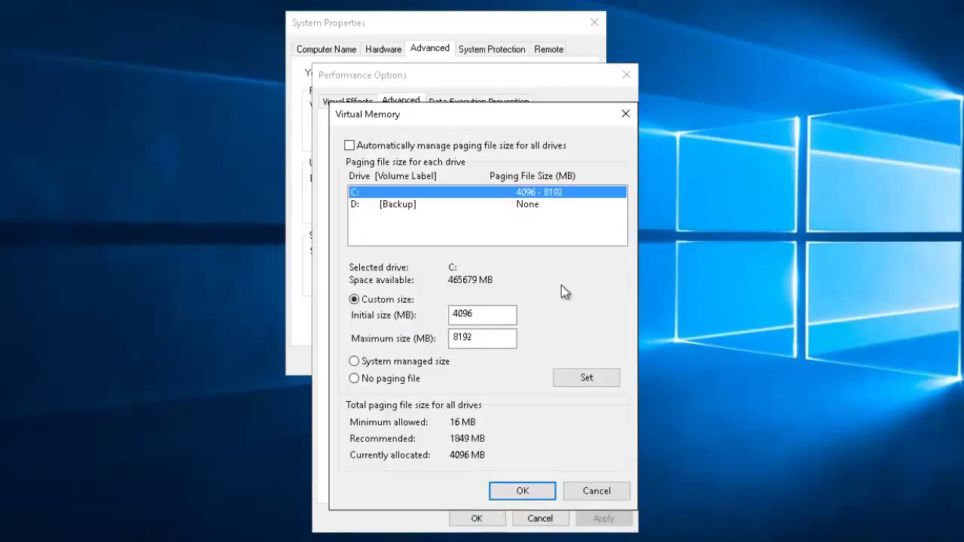
{"action": "left_click", "coordinate": [401, 151]}
{"action": "left_click", "coordinate": [401, 151]}
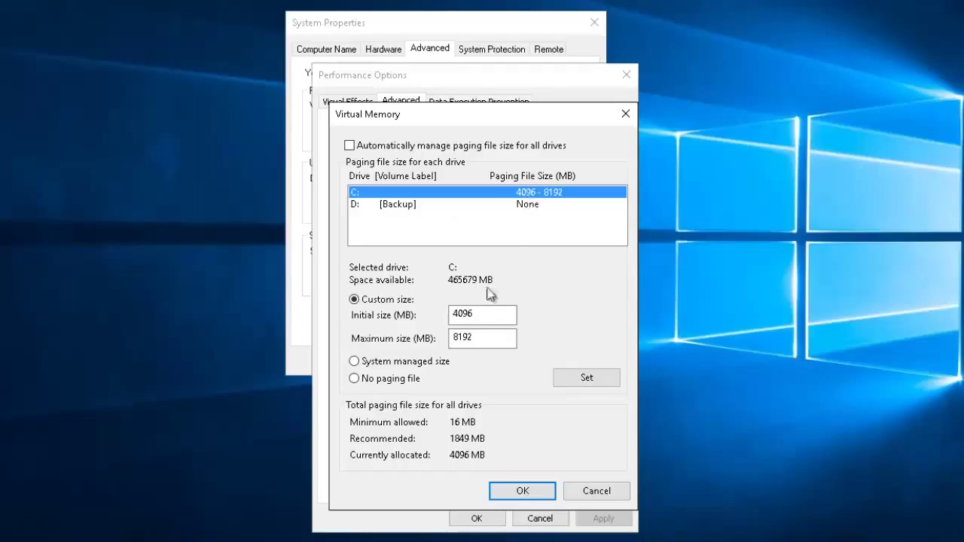
{"action": "left_click", "coordinate": [490, 314]}
{"action": "left_click", "coordinate": [487, 339]}
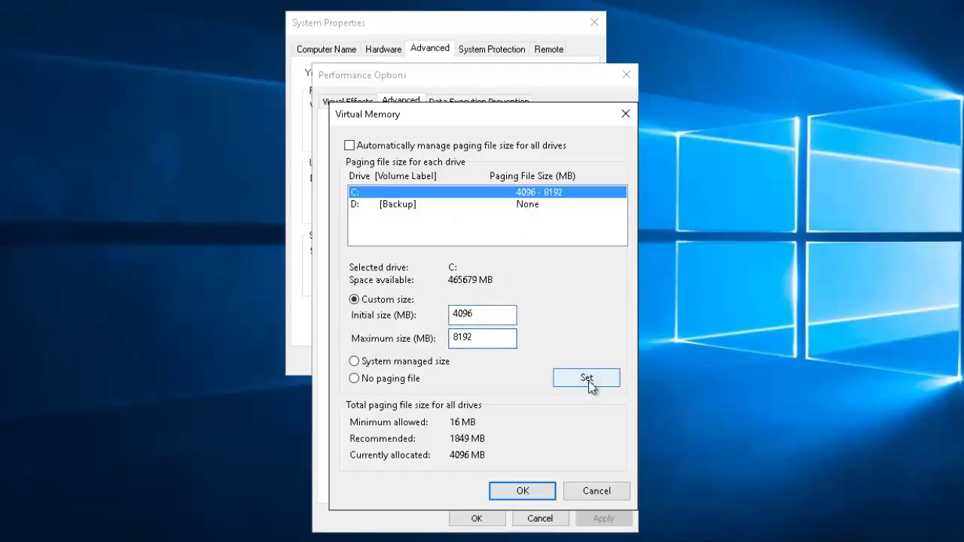
- Cancel out of Virtual Memory, Performance Options and System Properties
{"action": "left_click", "coordinate": [603, 491]}
{"action": "left_click", "coordinate": [556, 520]}
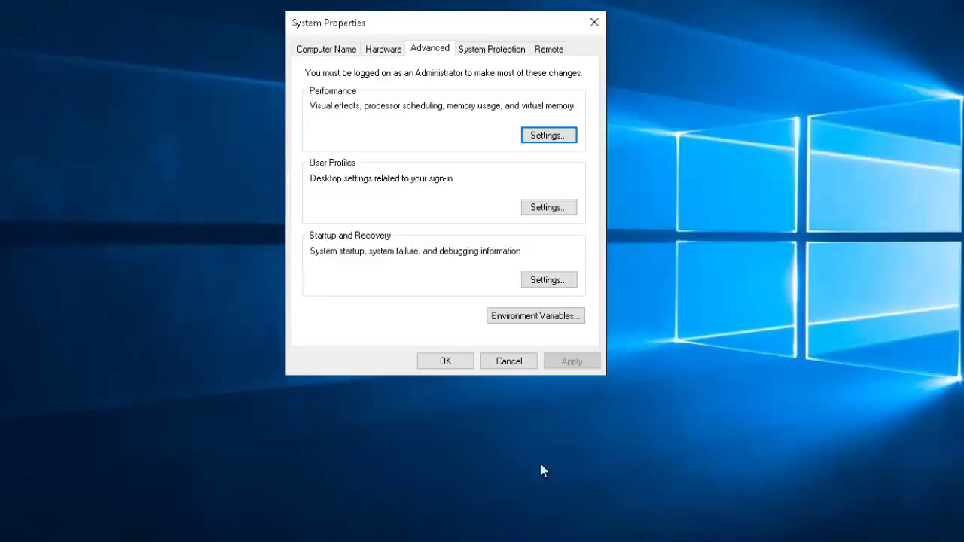
{"action": "left_click", "coordinate": [509, 365]}
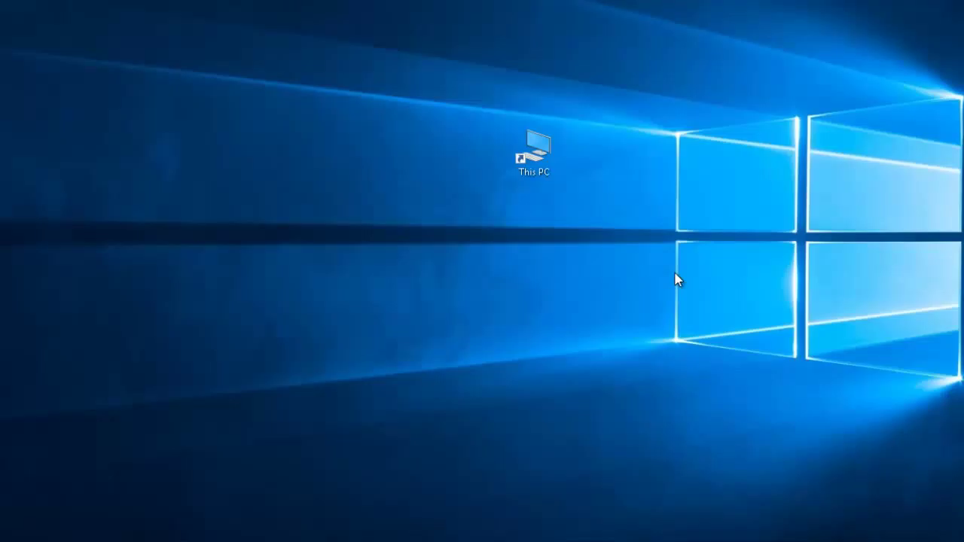